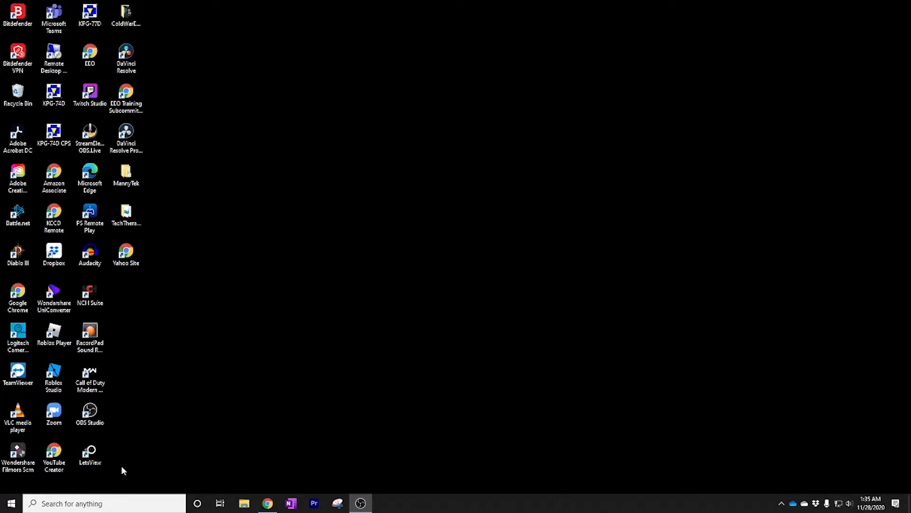
Step: Open Video Editor and create a new video project named Test1
left_click(80, 503)
type("video")
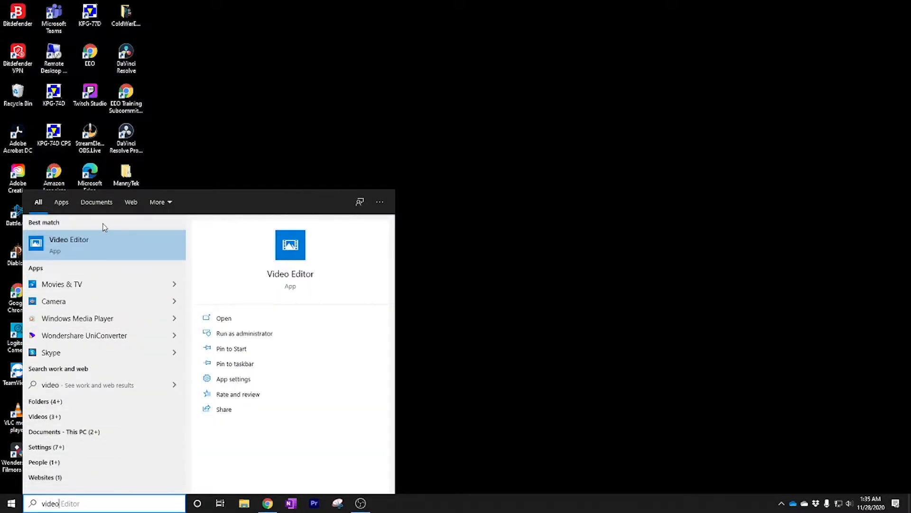
left_click(91, 247)
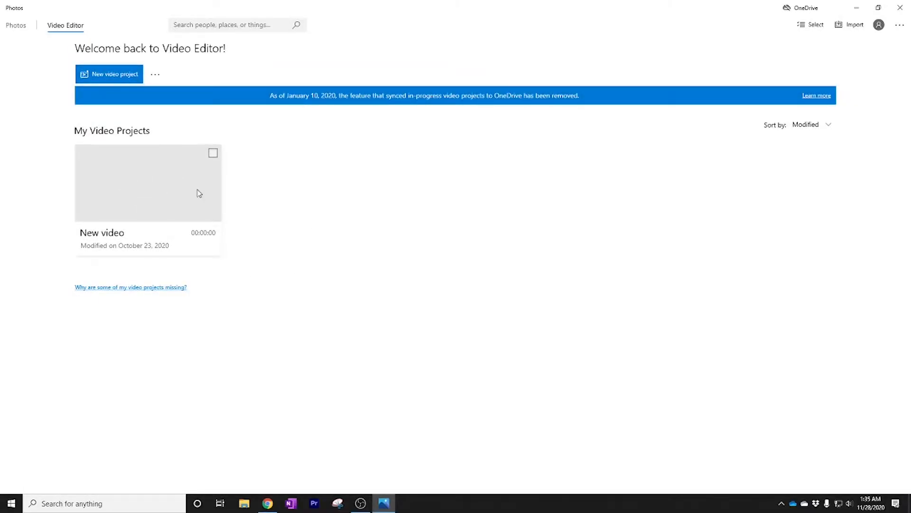
left_click(106, 80)
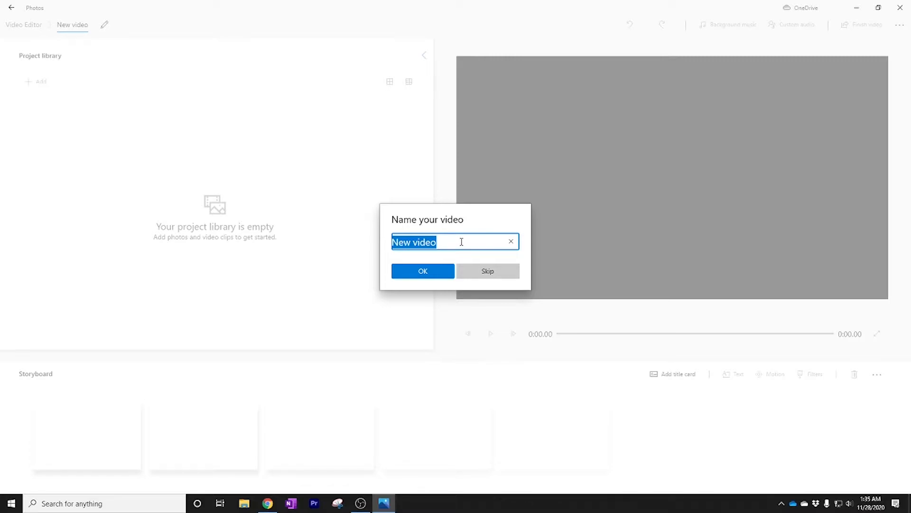
type("Test1")
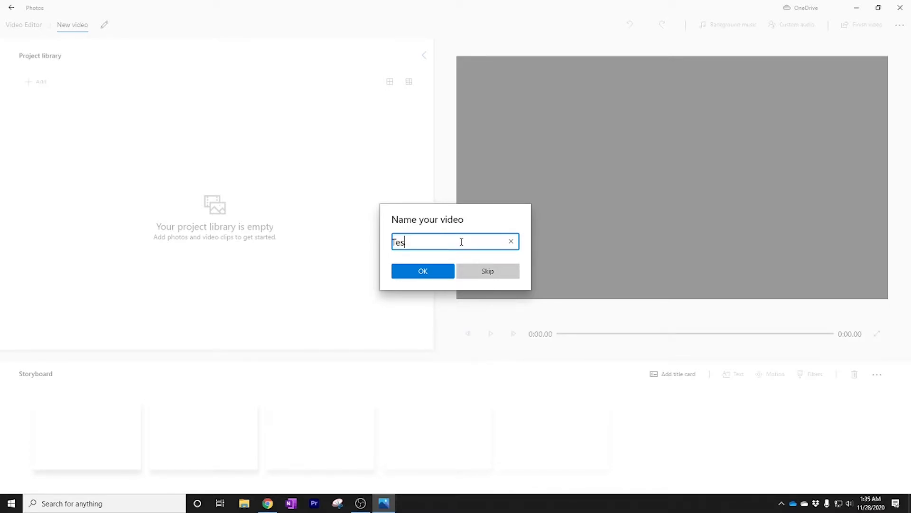
left_click(429, 271)
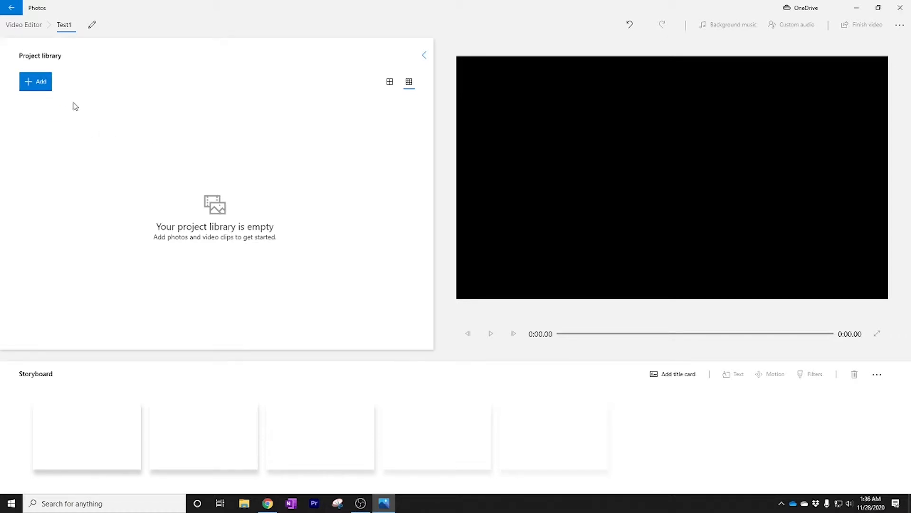
left_click(30, 84)
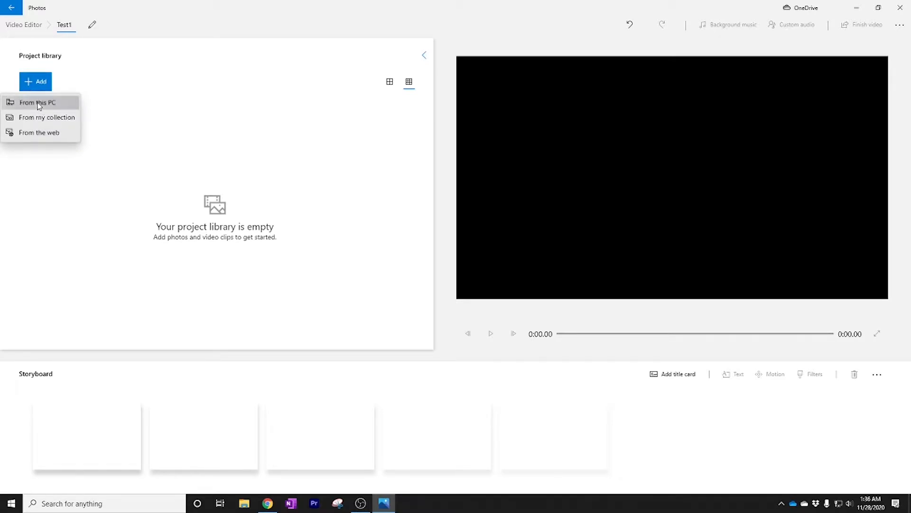
left_click(38, 104)
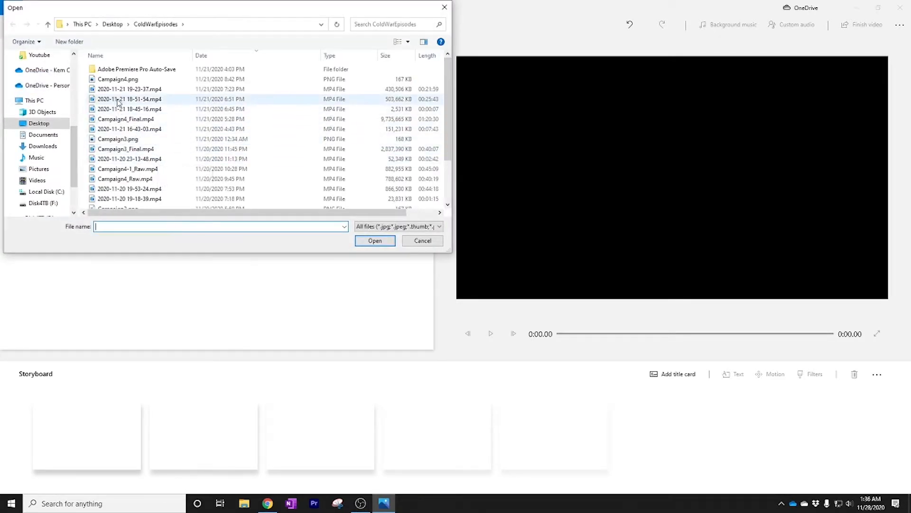
left_click(115, 90)
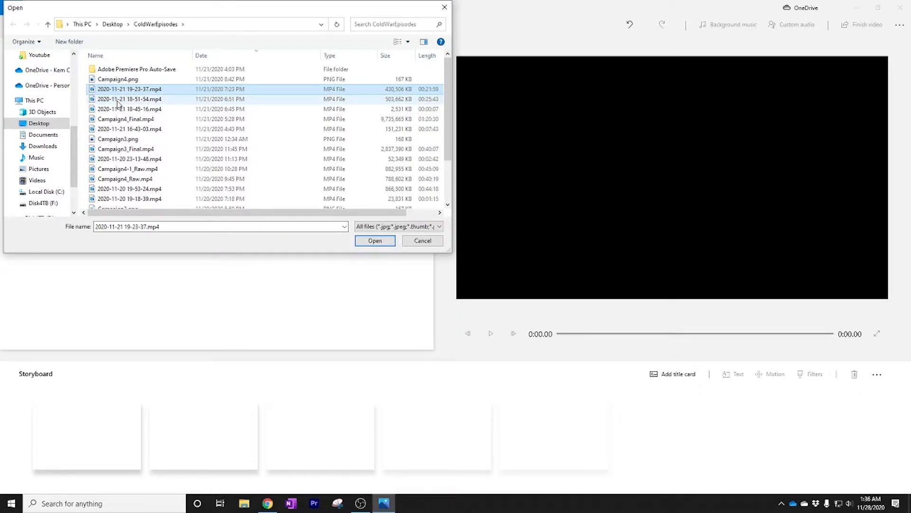
left_click(117, 99, "ctrl")
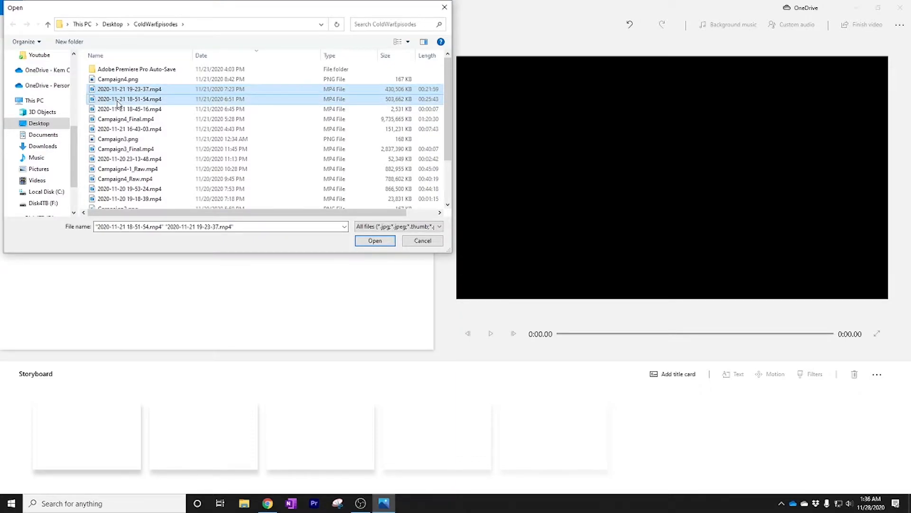
left_click(374, 240)
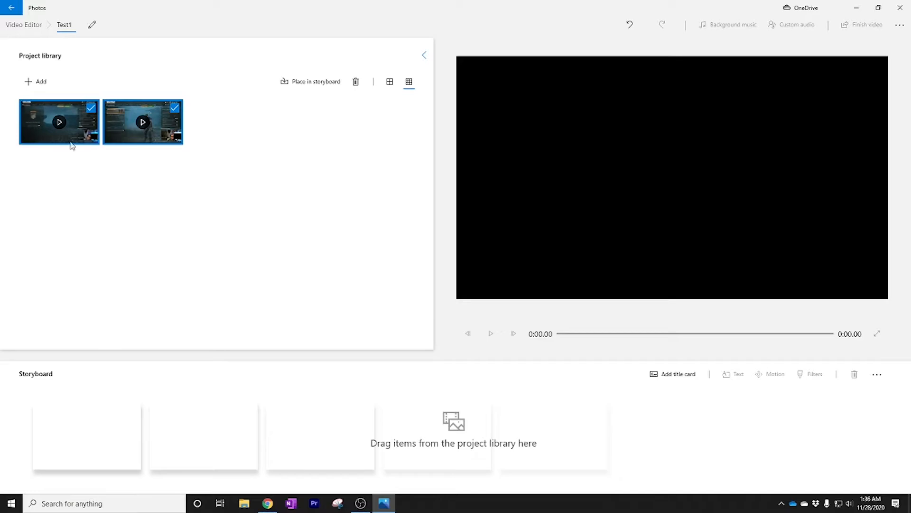
left_click_drag(62, 122, 104, 451)
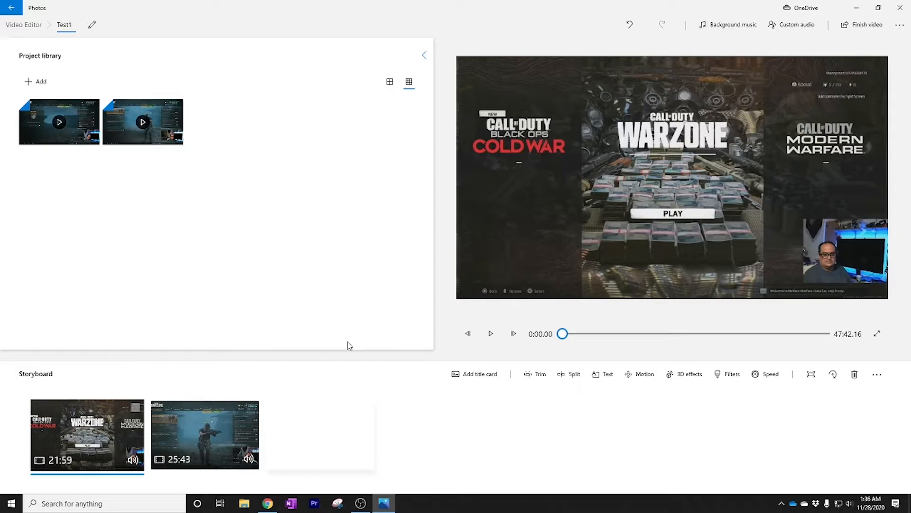
Step: Preview the first storyboard clip and split it at 10:30.16
left_click(491, 333)
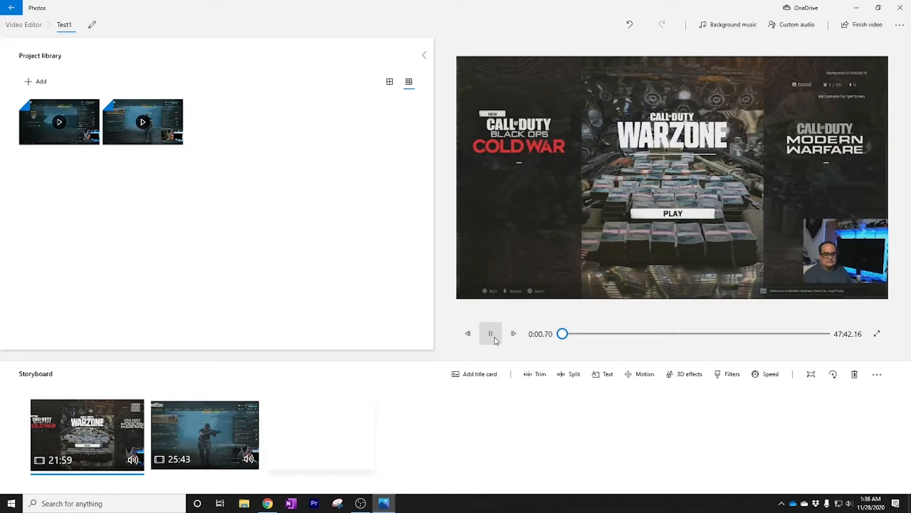
left_click_drag(563, 336, 613, 336)
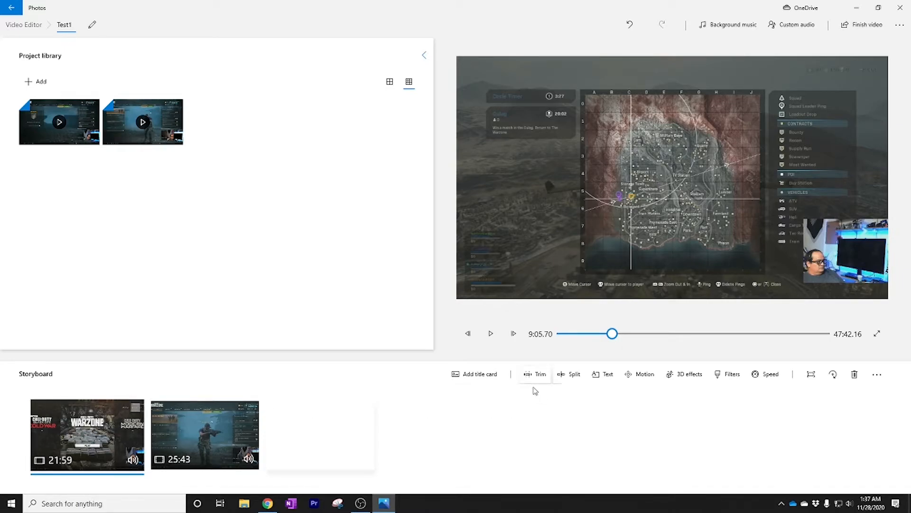
left_click(568, 377)
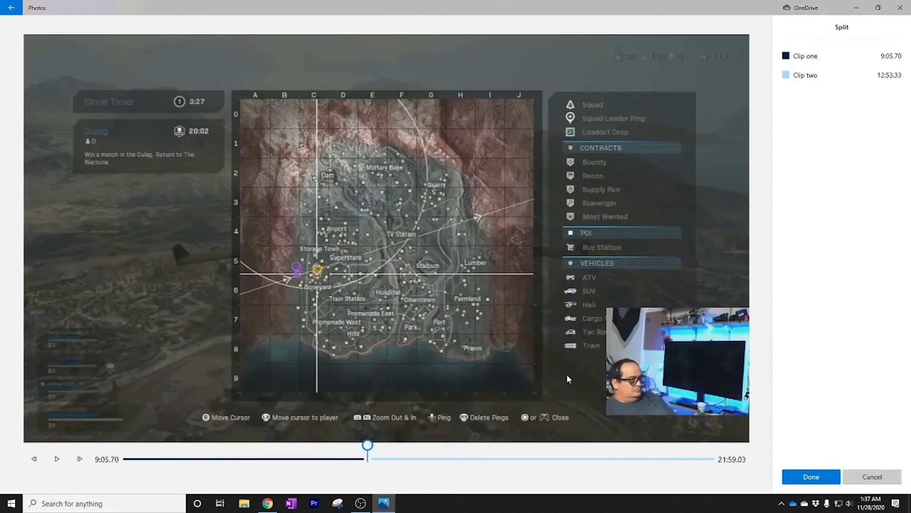
left_click_drag(368, 445, 404, 448)
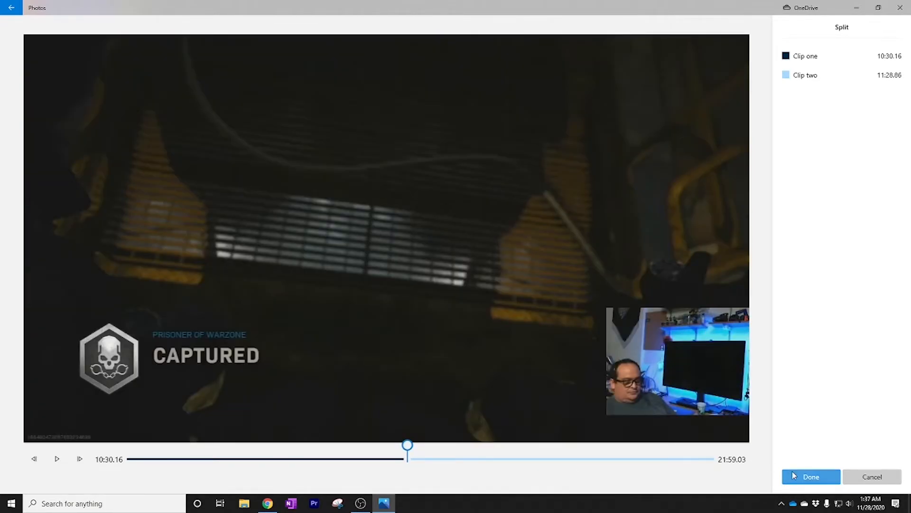
left_click(803, 479)
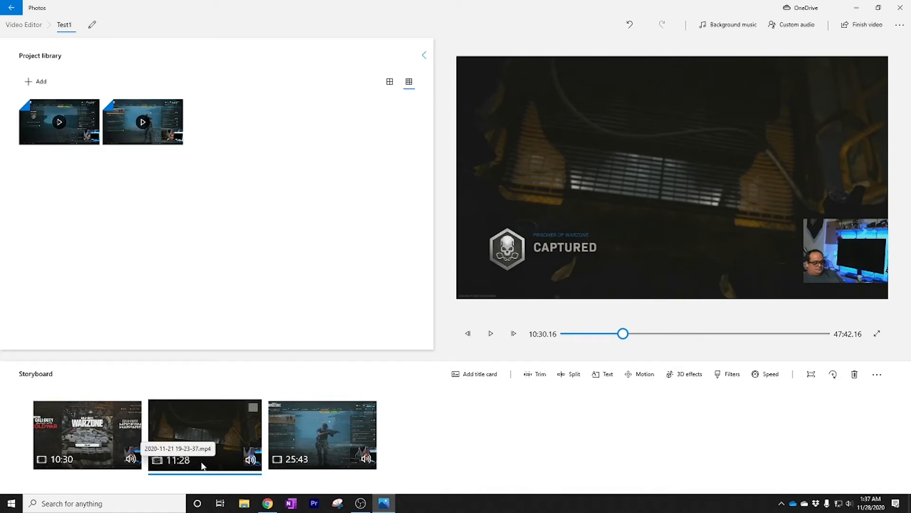
Step: Try adding two title cards between the two parts of the split clip, and delete both from the storyboard
left_click(482, 376)
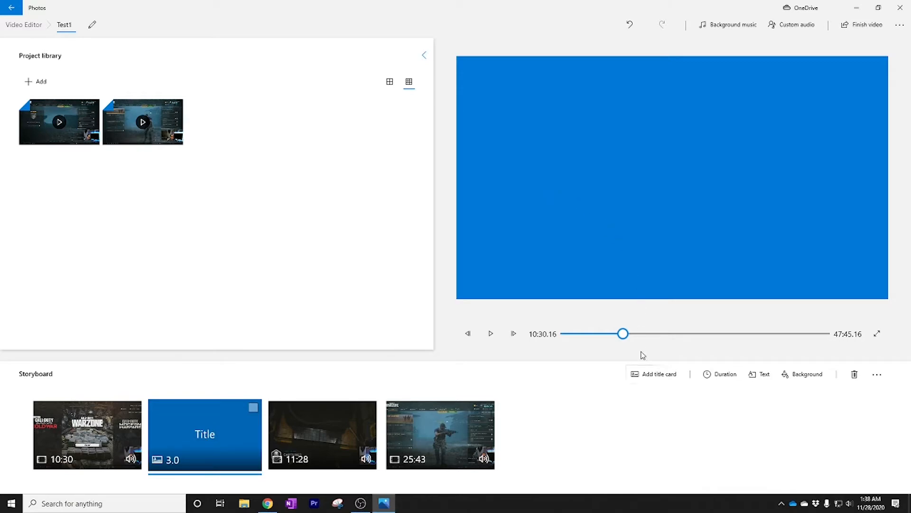
left_click(656, 376)
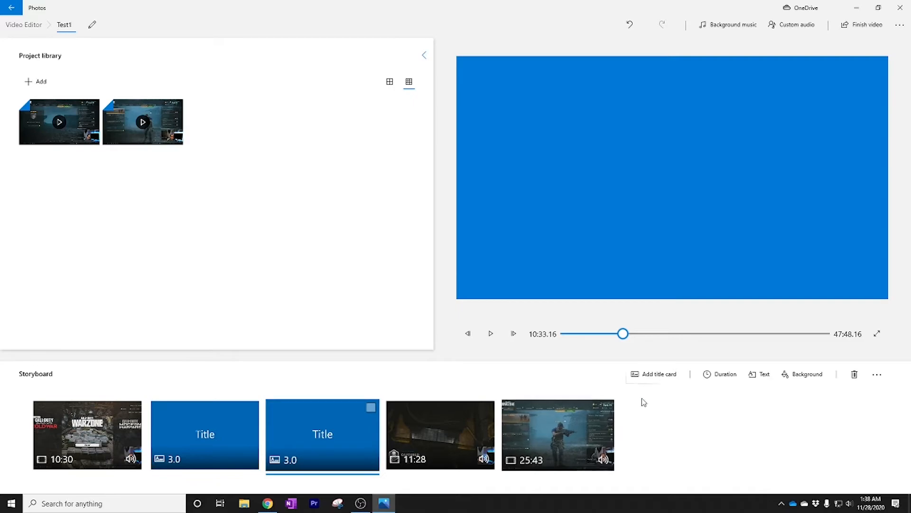
left_click(850, 380)
left_click(253, 407)
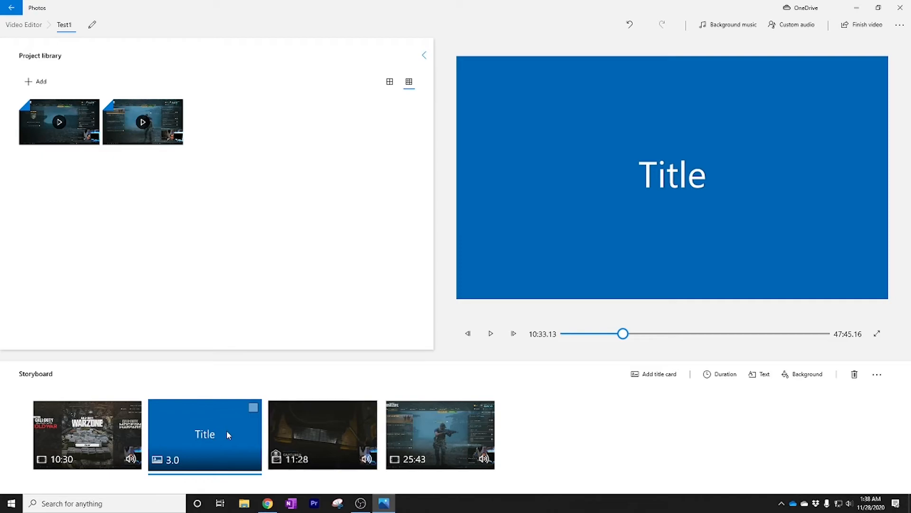
left_click(253, 407)
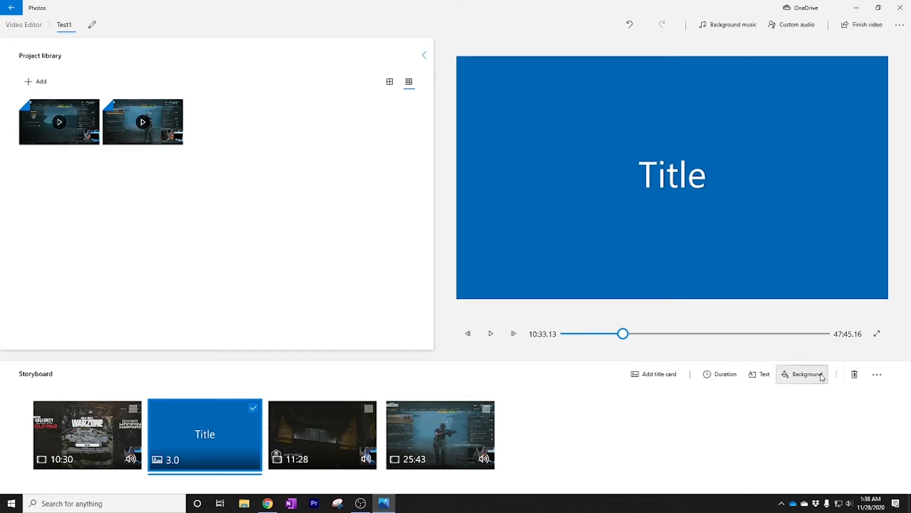
left_click(854, 375)
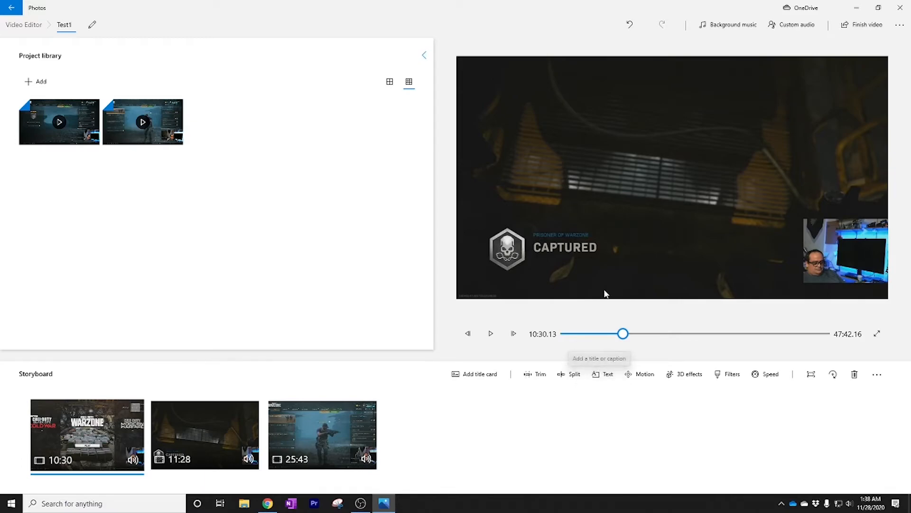
Step: Compose a Classic-style text overlay reading "Making a new video" on the first storyboard clip
left_click(602, 375)
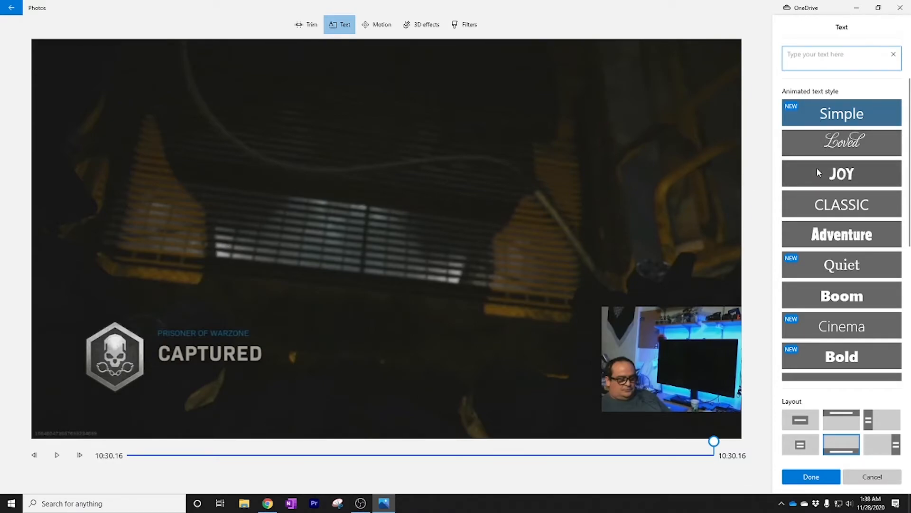
left_click(826, 207)
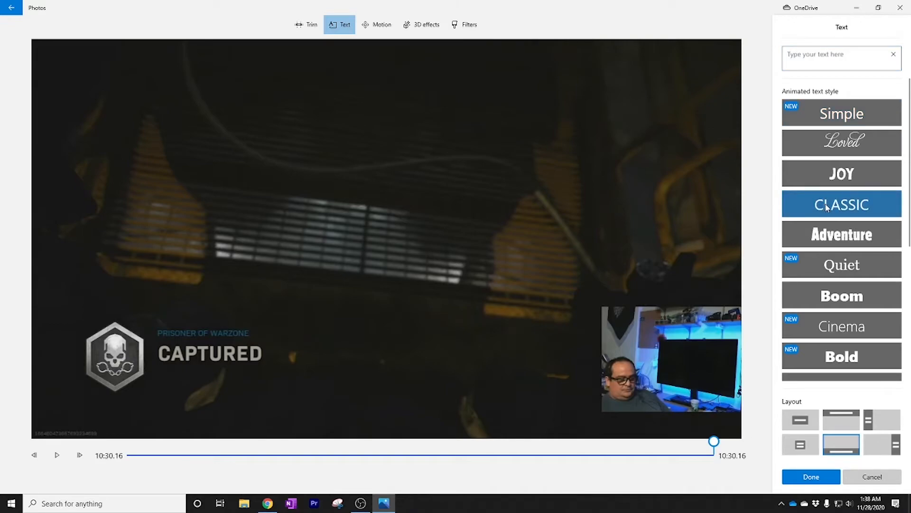
left_click(822, 58)
type("Makinng")
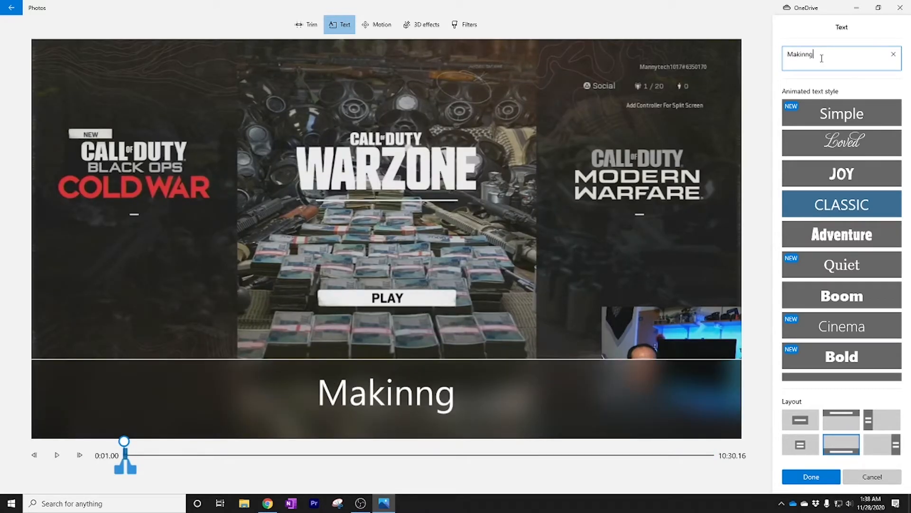
key("BackSpace")
key("BackSpace")
type("g a new ")
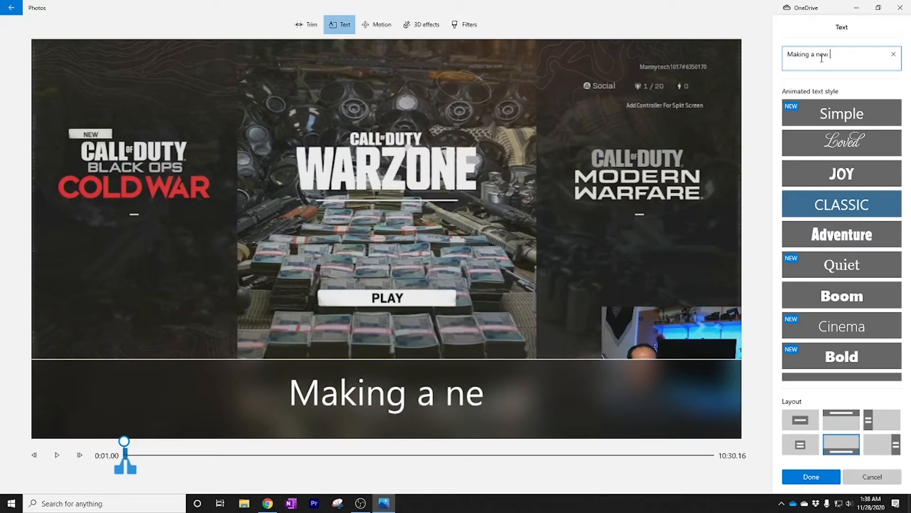
type("video")
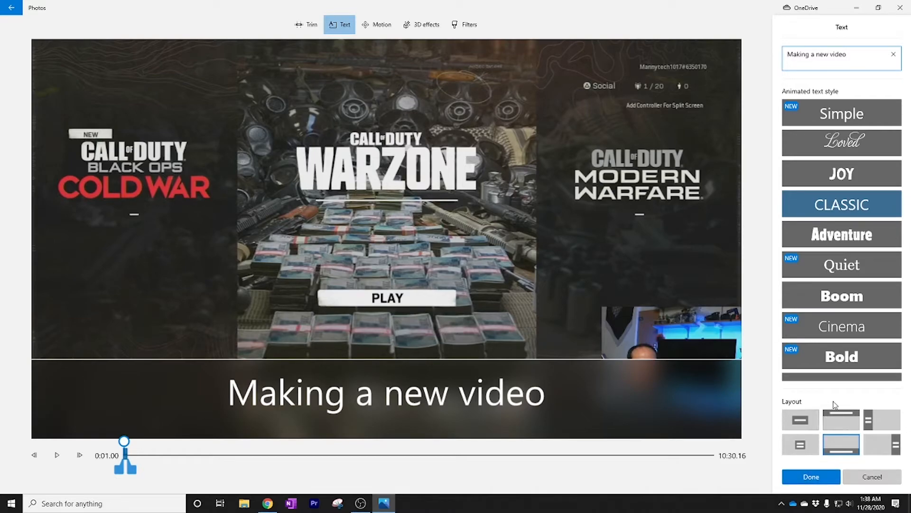
Step: Try several layouts for the text overlay, including top and centered, and discard the text changes
left_click(801, 420)
left_click(834, 420)
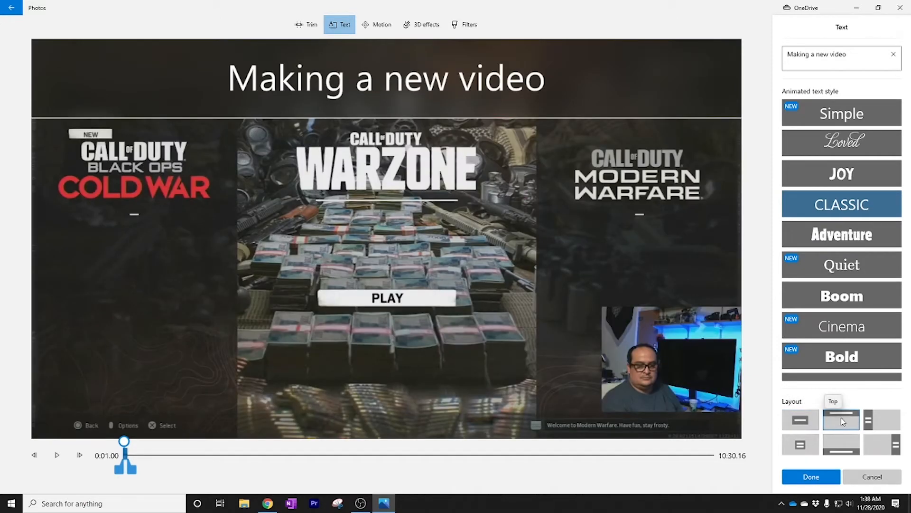
left_click(881, 420)
left_click(803, 445)
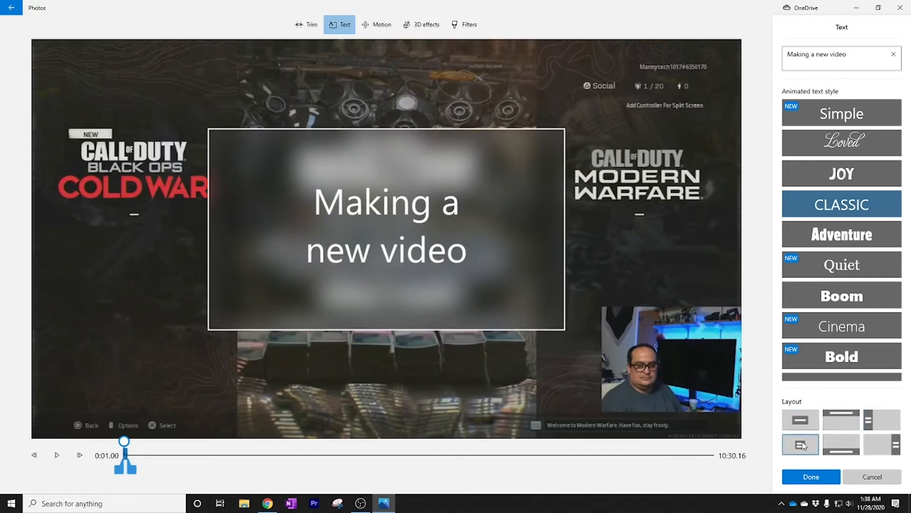
left_click(809, 424)
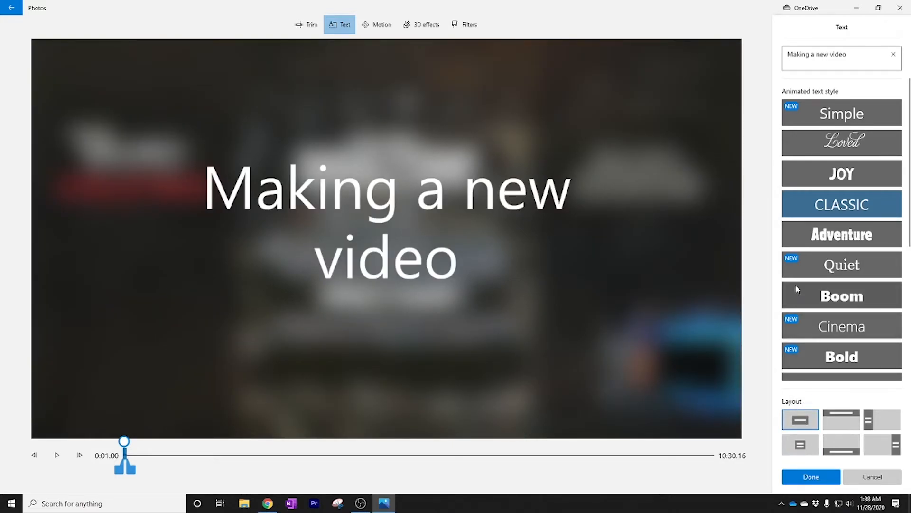
left_click(867, 479)
left_click(422, 271)
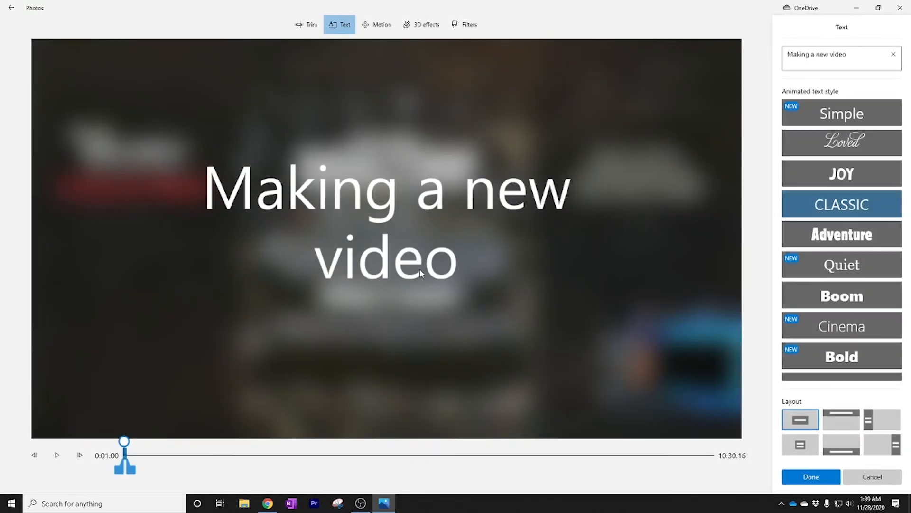